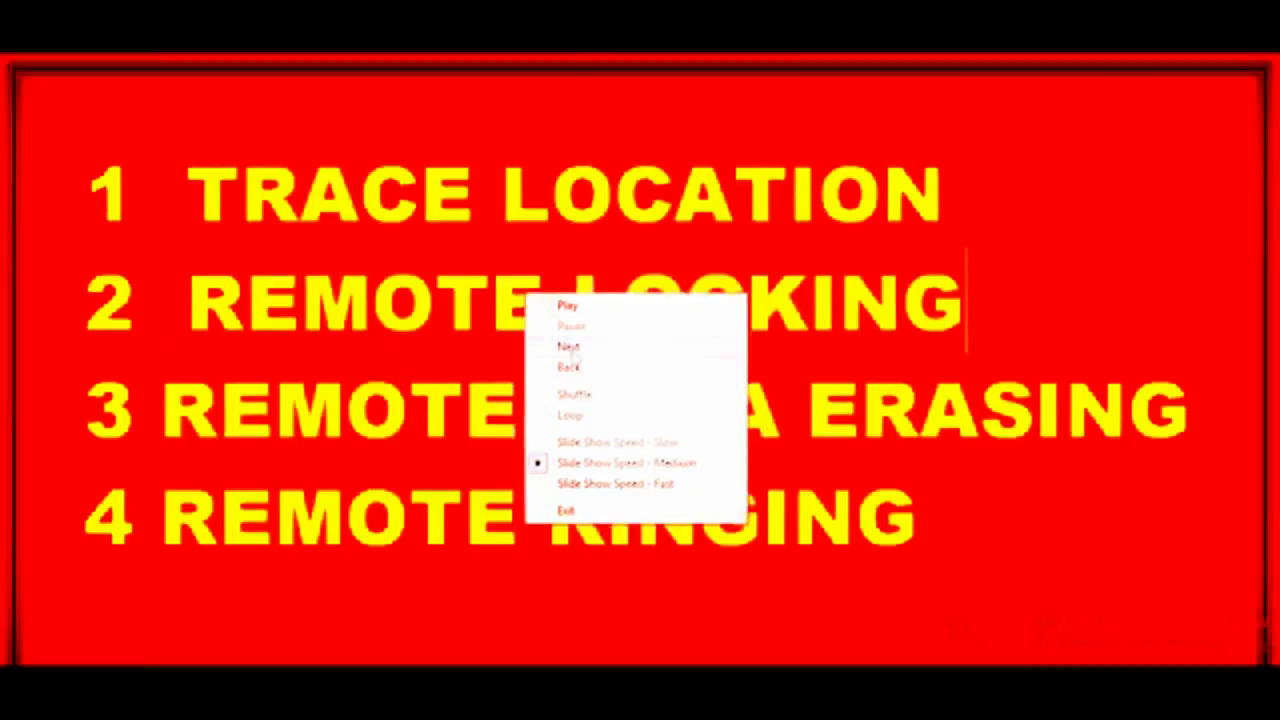
Step: Advance the Photo Viewer slideshow to the next phone screenshot
{"action": "left_click", "coordinate": [574, 352]}
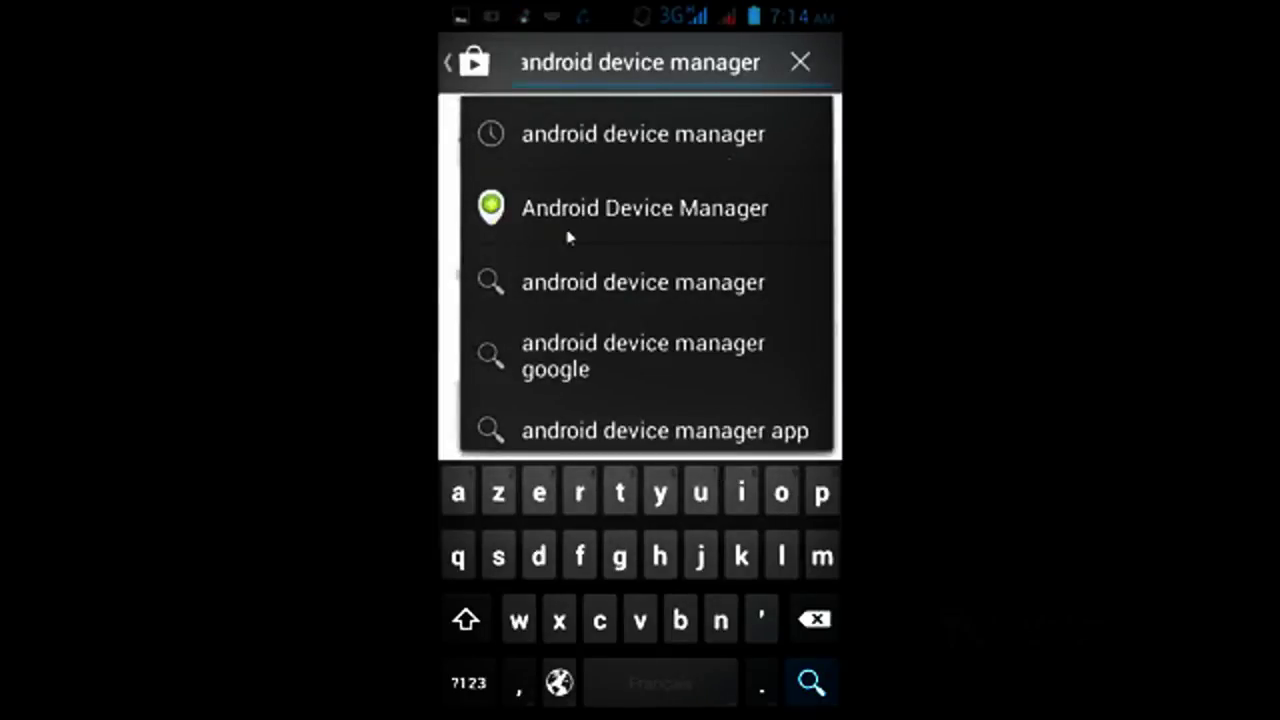
Step: Search Play Store for 'android device manager', open the app, and install it, accepting permissions
{"action": "left_click", "coordinate": [785, 234]}
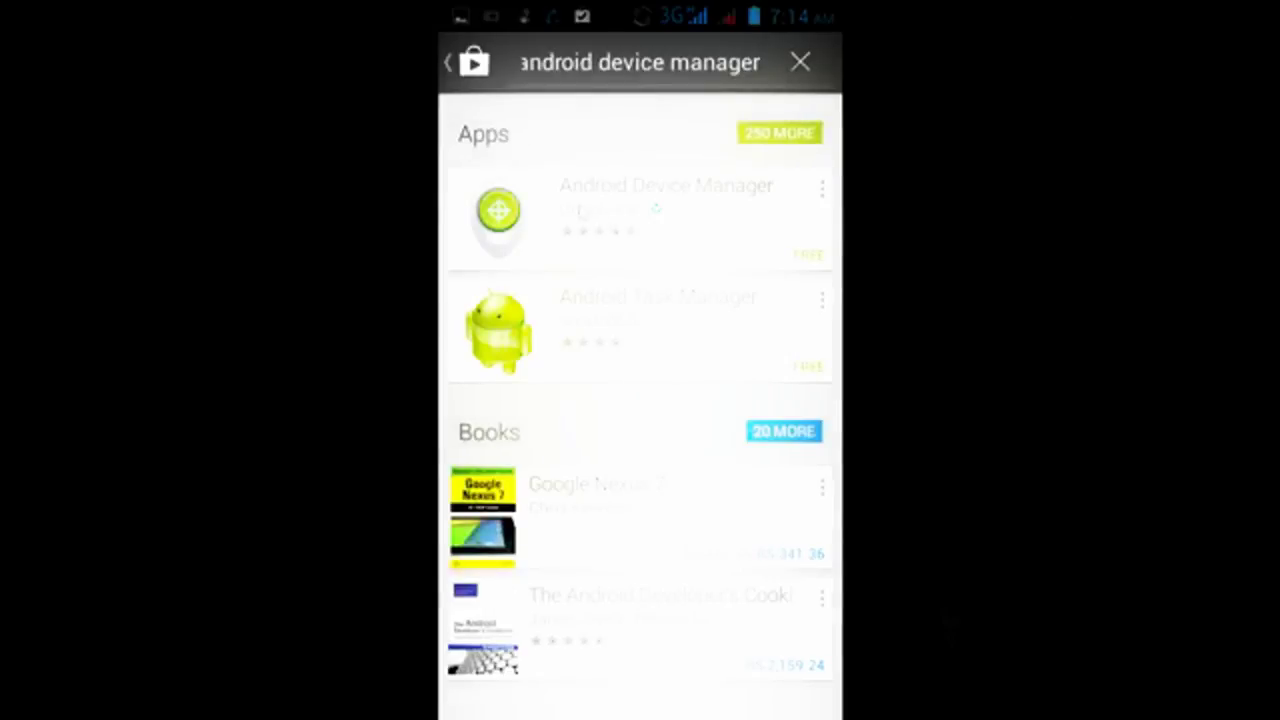
{"action": "left_click", "coordinate": [583, 212]}
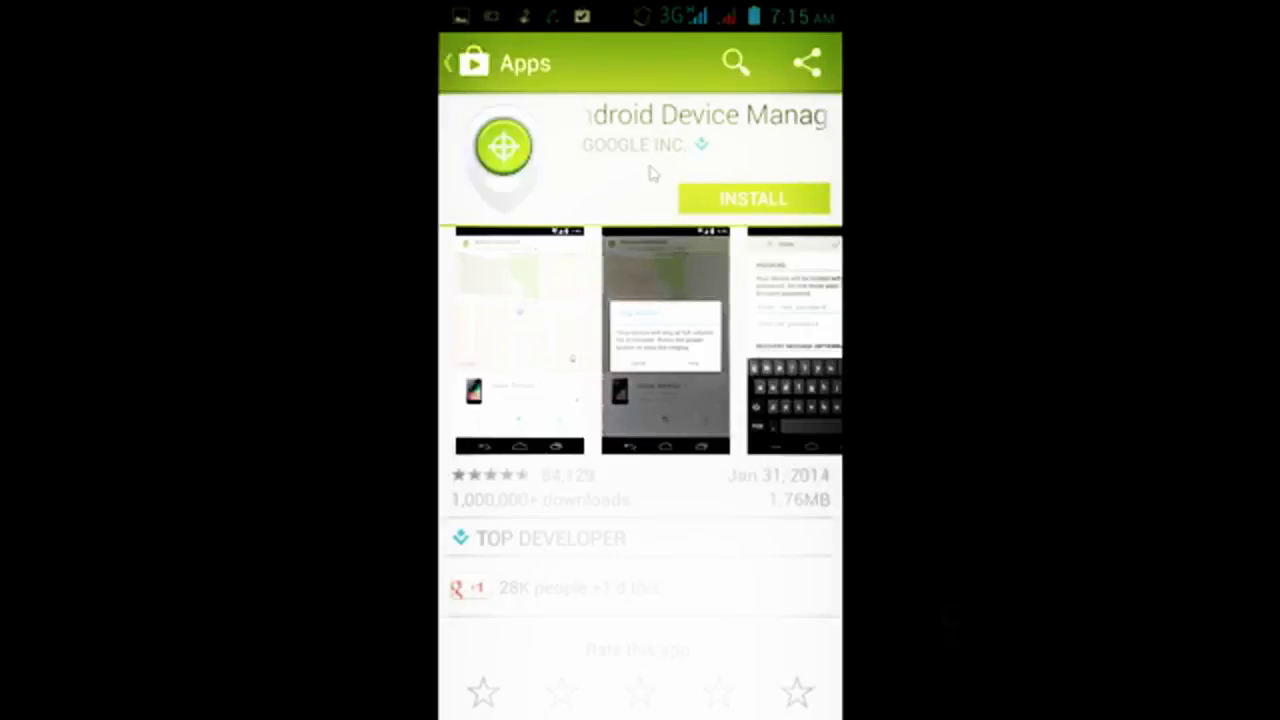
{"action": "left_click", "coordinate": [688, 205]}
{"action": "key", "text": "Return"}
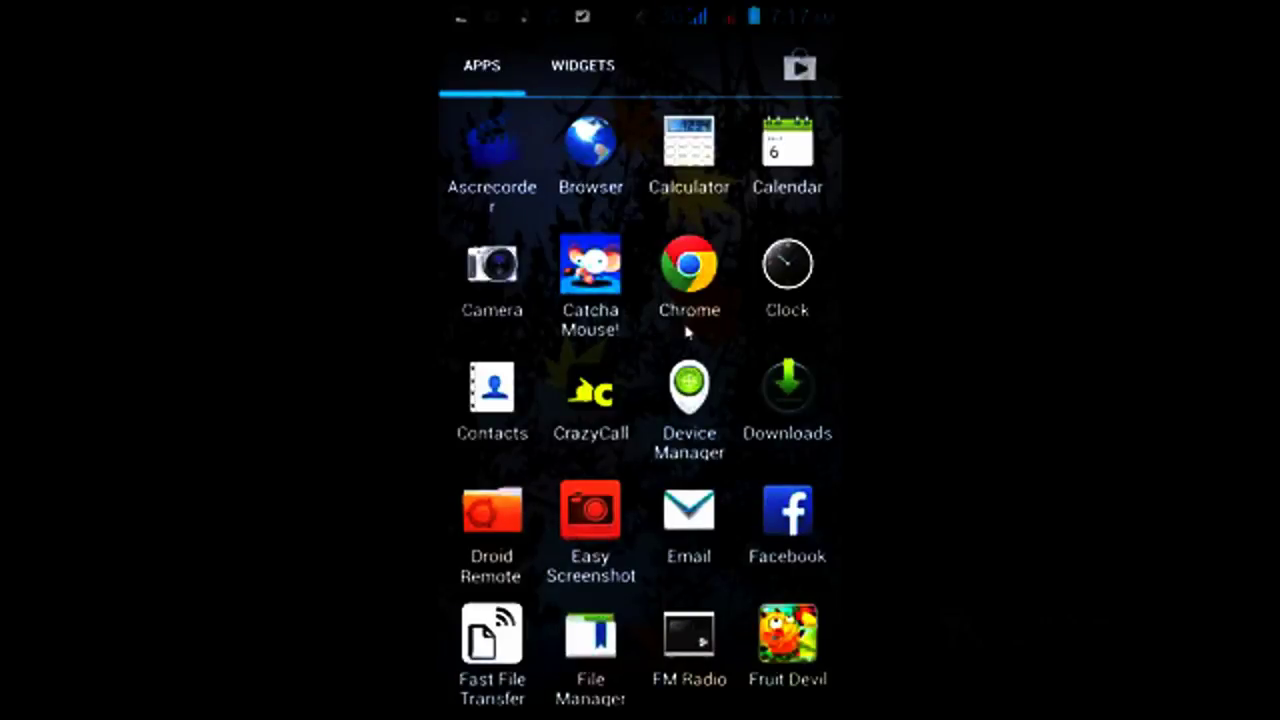
Step: Launch the Device Manager app from the phone's app drawer
{"action": "left_click", "coordinate": [693, 401]}
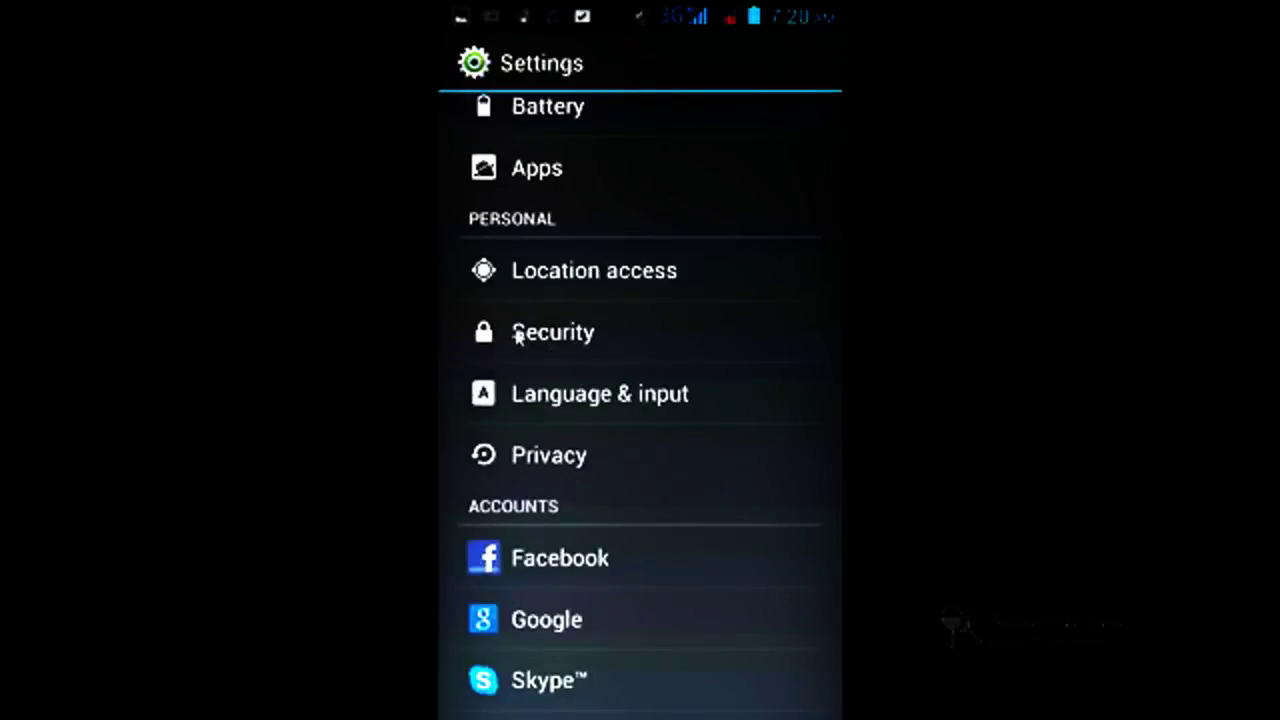
Step: Activate Android Device Manager under Settings > Security > Device administrators
{"action": "left_click", "coordinate": [518, 335]}
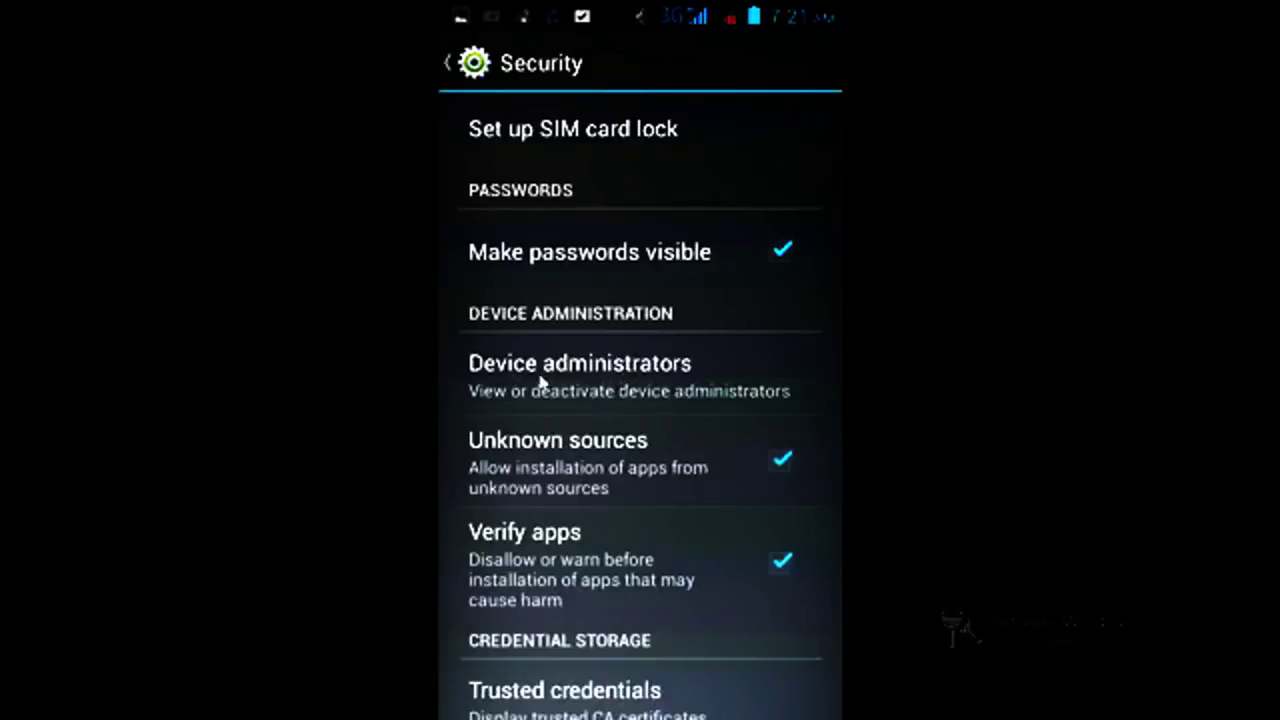
{"action": "left_click", "coordinate": [577, 374]}
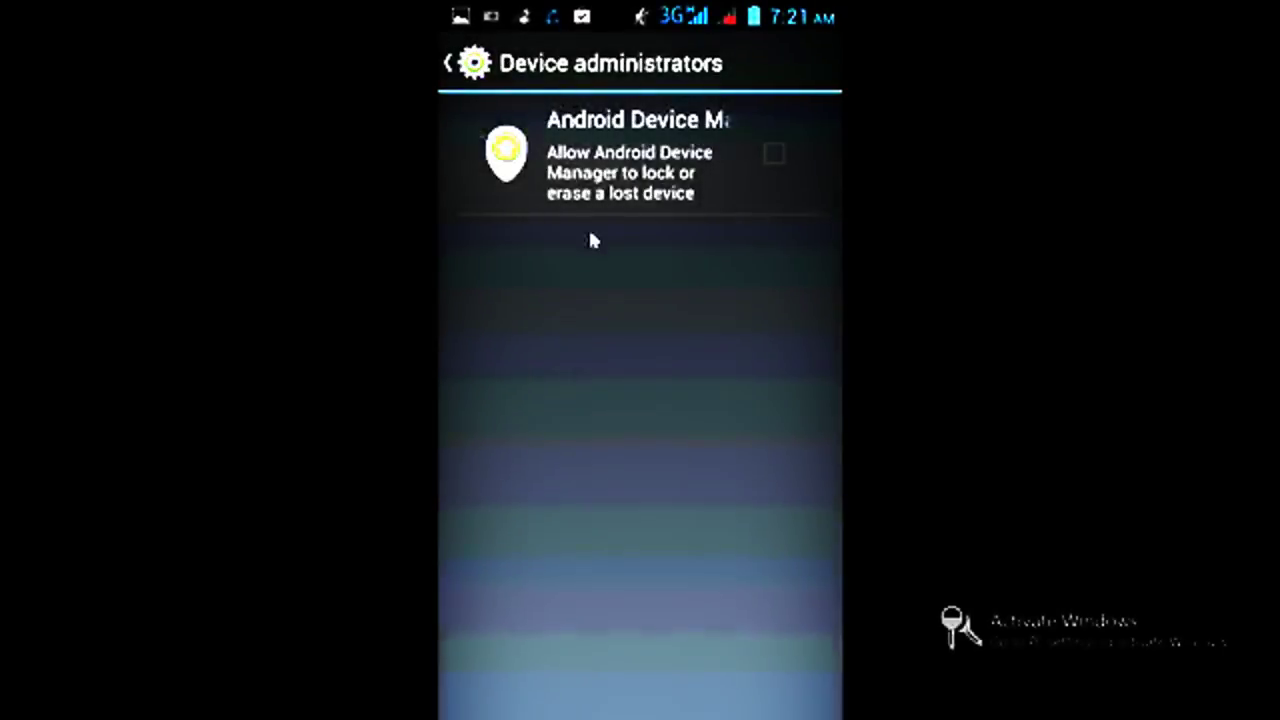
{"action": "left_click", "coordinate": [677, 175]}
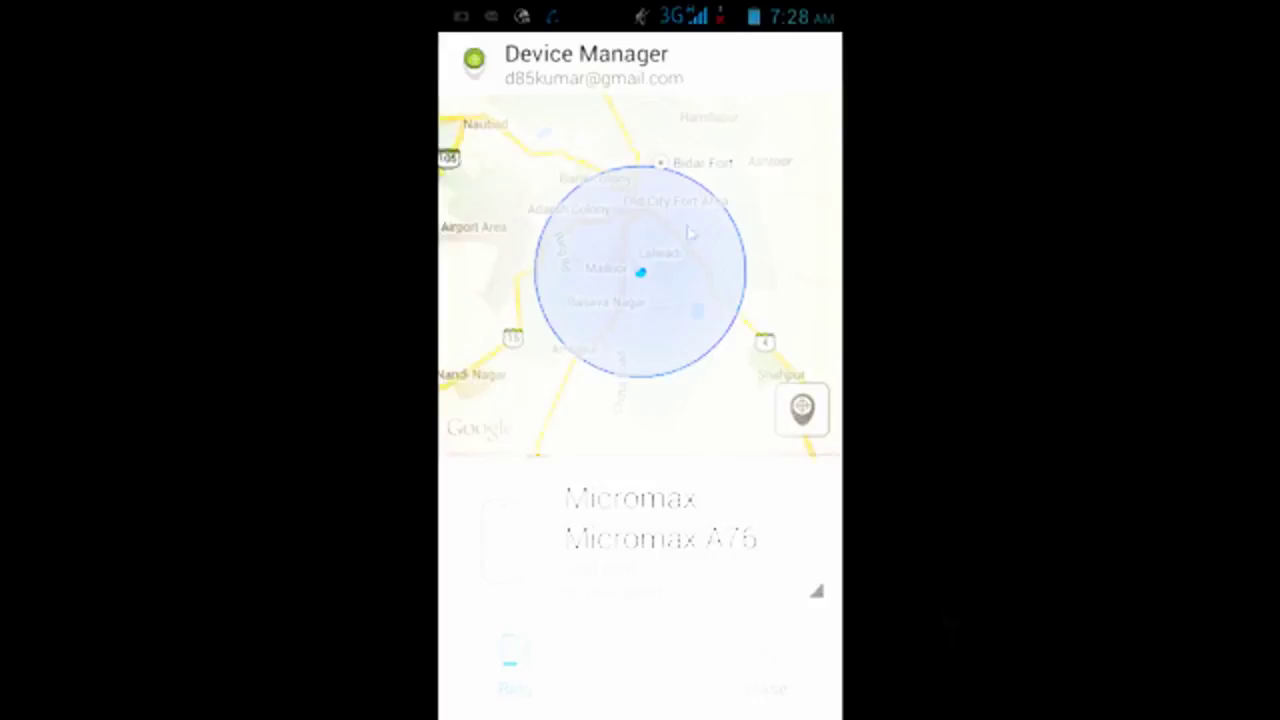
Step: Exit the Photo Viewer slideshow from its context menu
{"action": "right_click", "coordinate": [738, 222]}
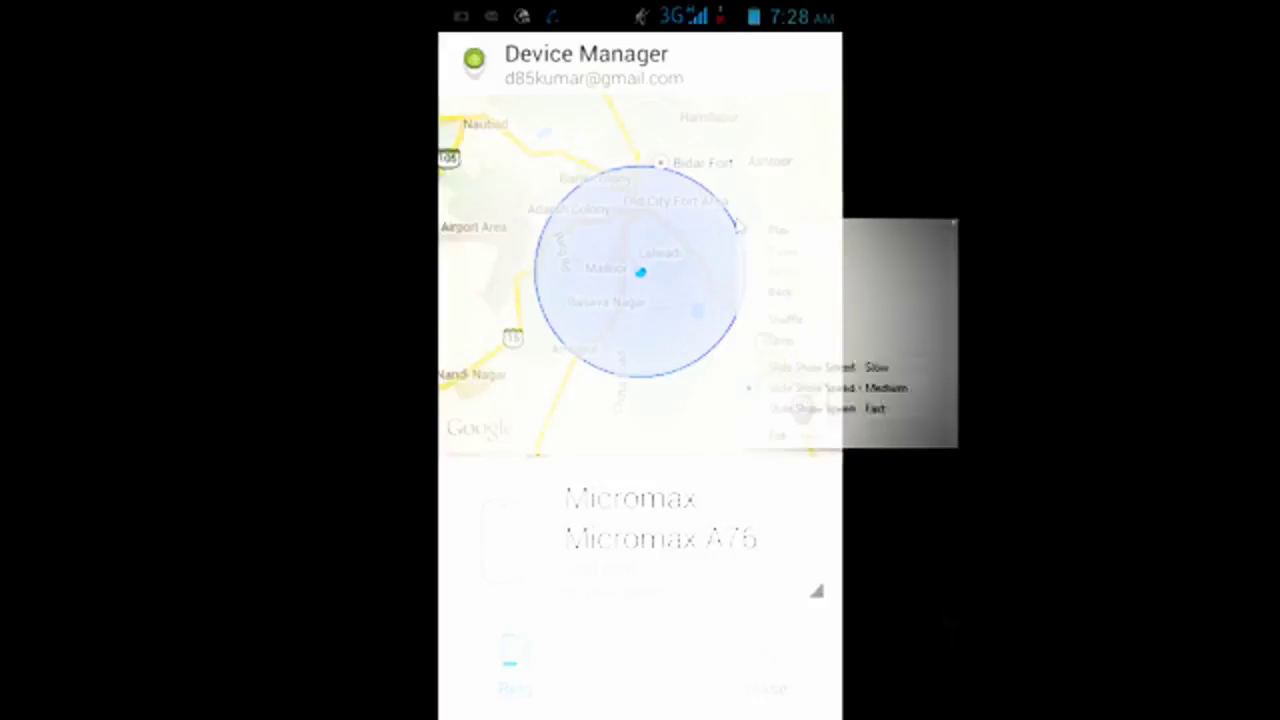
{"action": "left_click", "coordinate": [796, 440]}
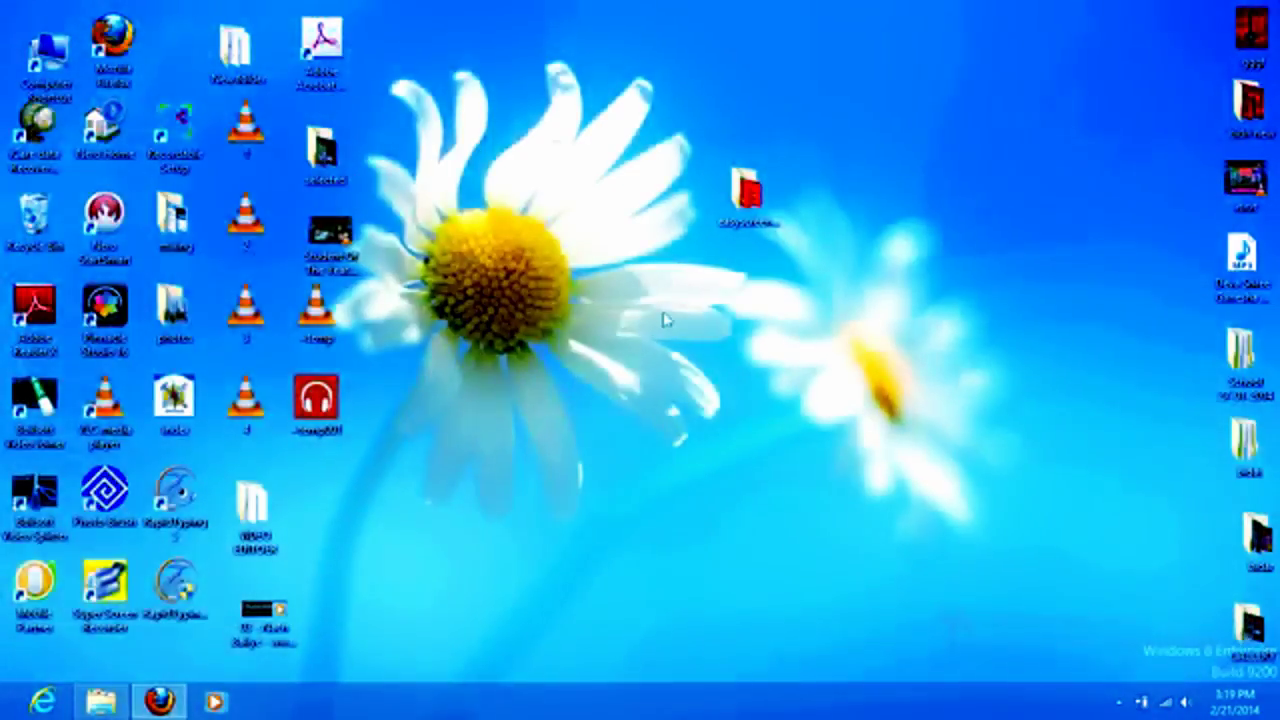
Step: Refresh the desktop, search Google in Firefox for 'android device manager', and open Google's result
{"action": "right_click", "coordinate": [543, 291]}
{"action": "left_click", "coordinate": [577, 338]}
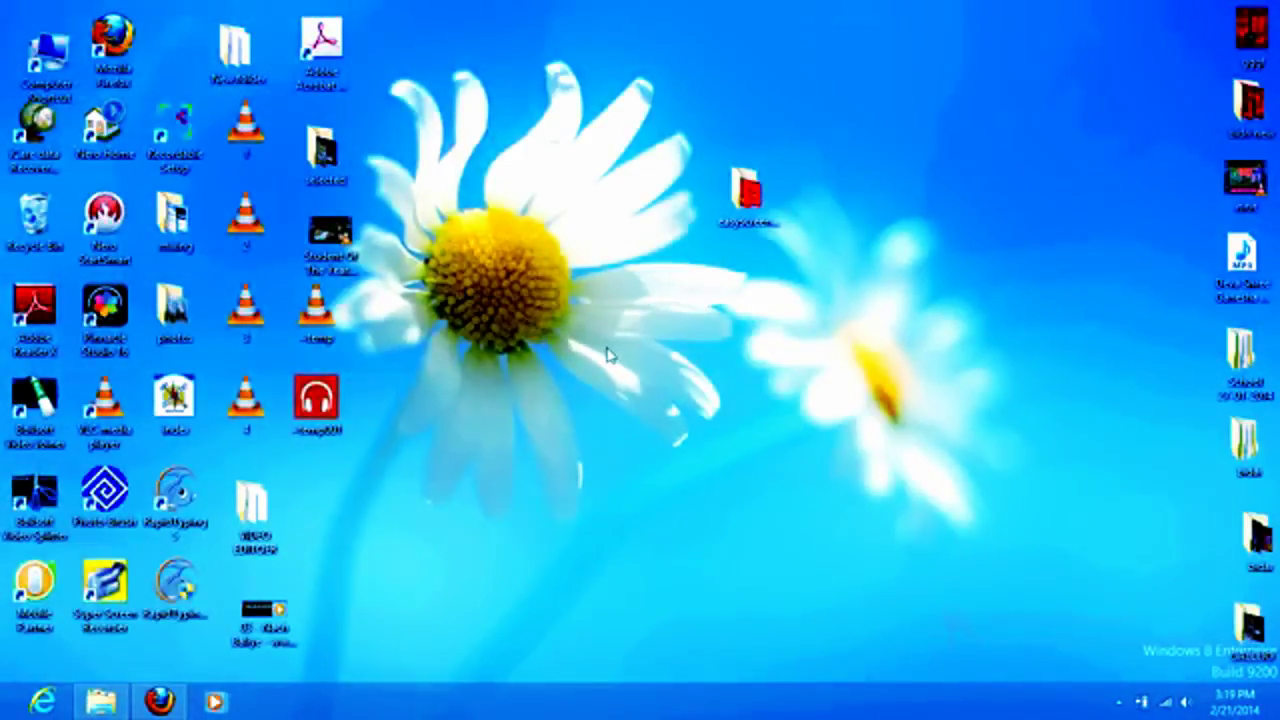
{"action": "left_click", "coordinate": [160, 702]}
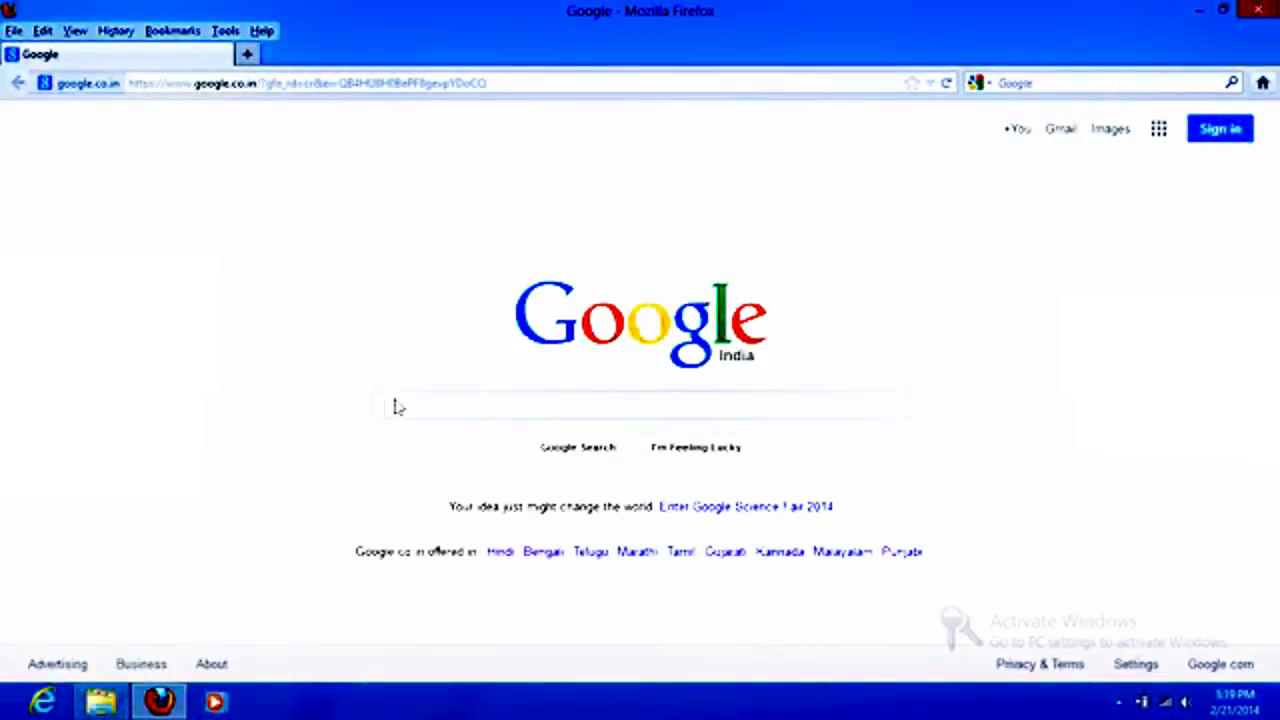
{"action": "type", "text": "ANDROIDE D"}
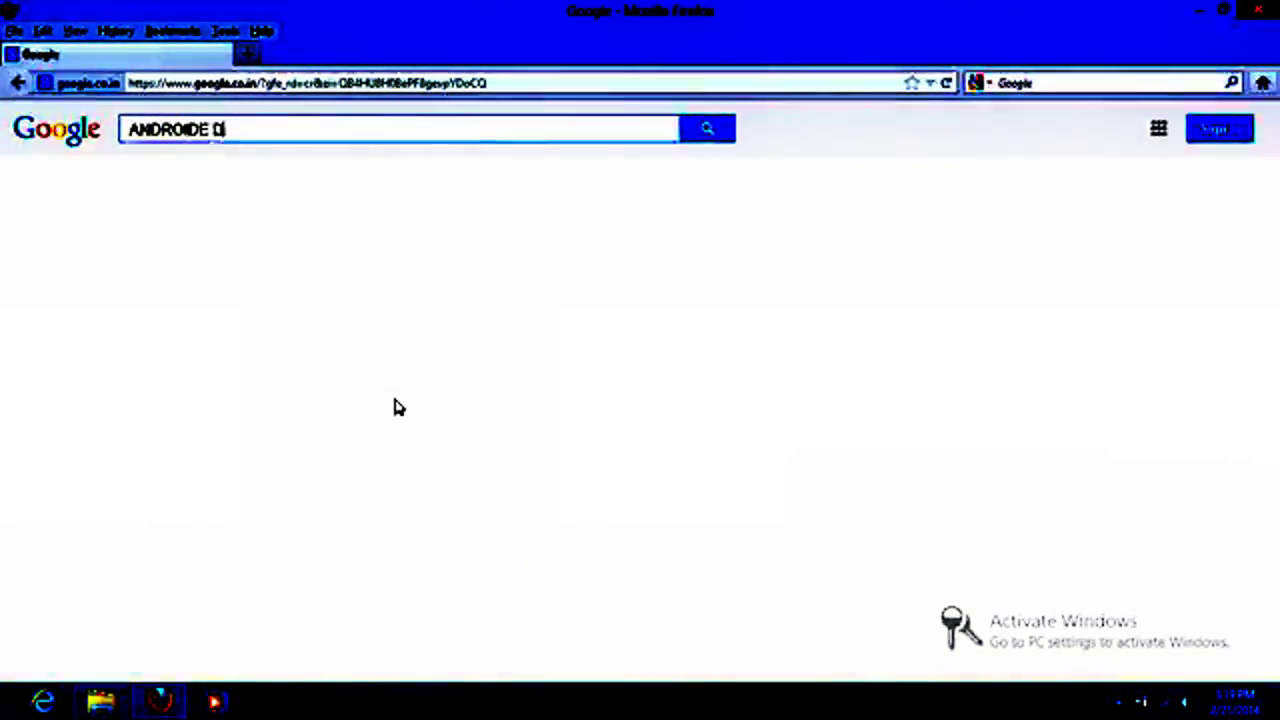
{"action": "type", "text": "EVICE"}
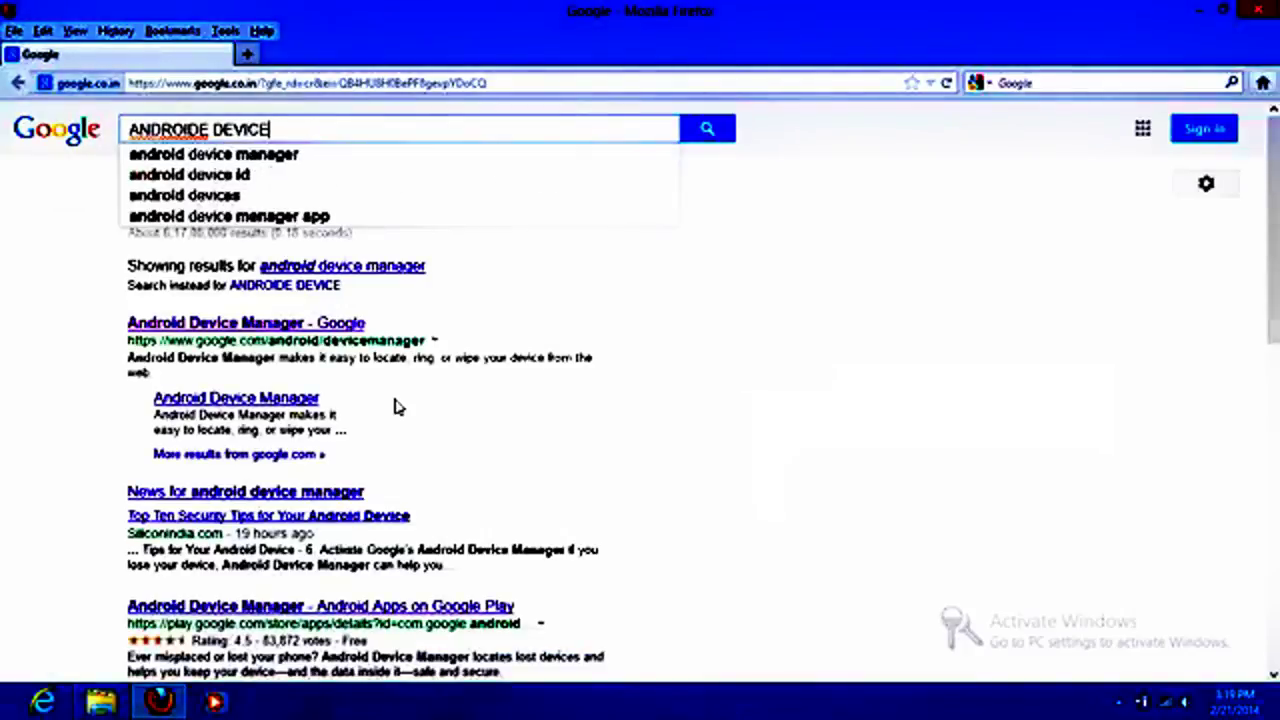
{"action": "left_click", "coordinate": [240, 158]}
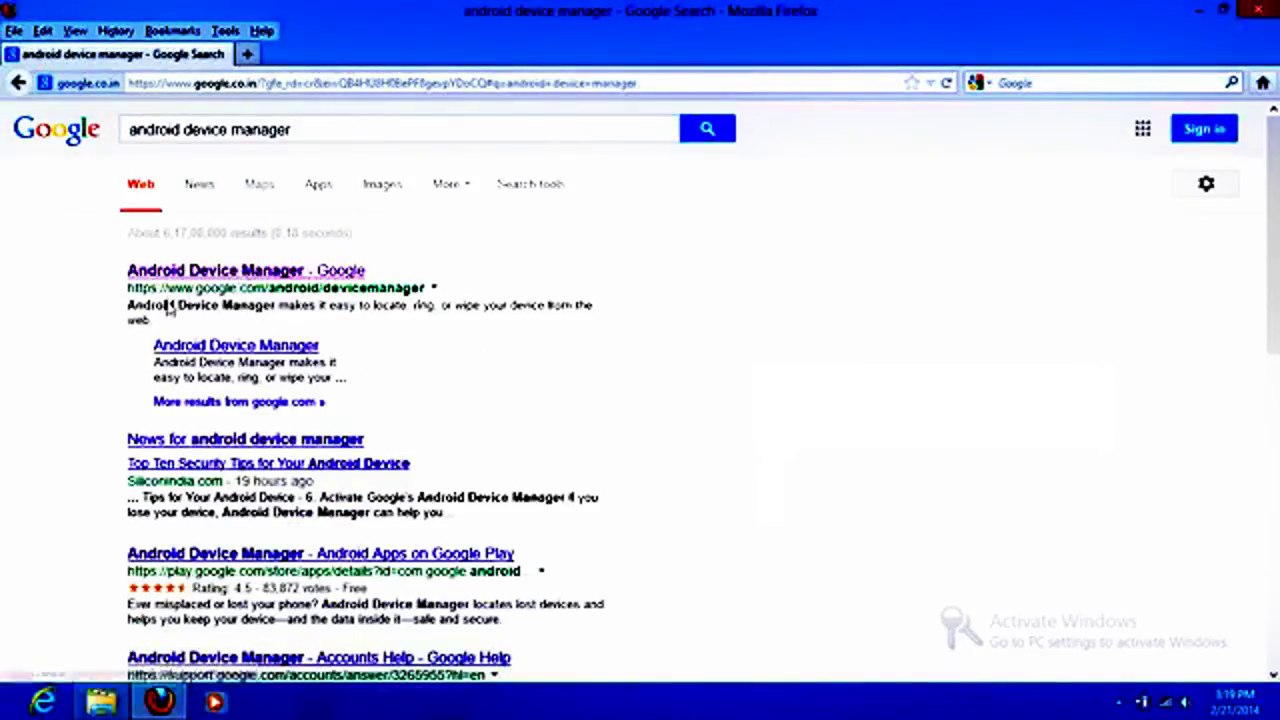
{"action": "left_click", "coordinate": [325, 274]}
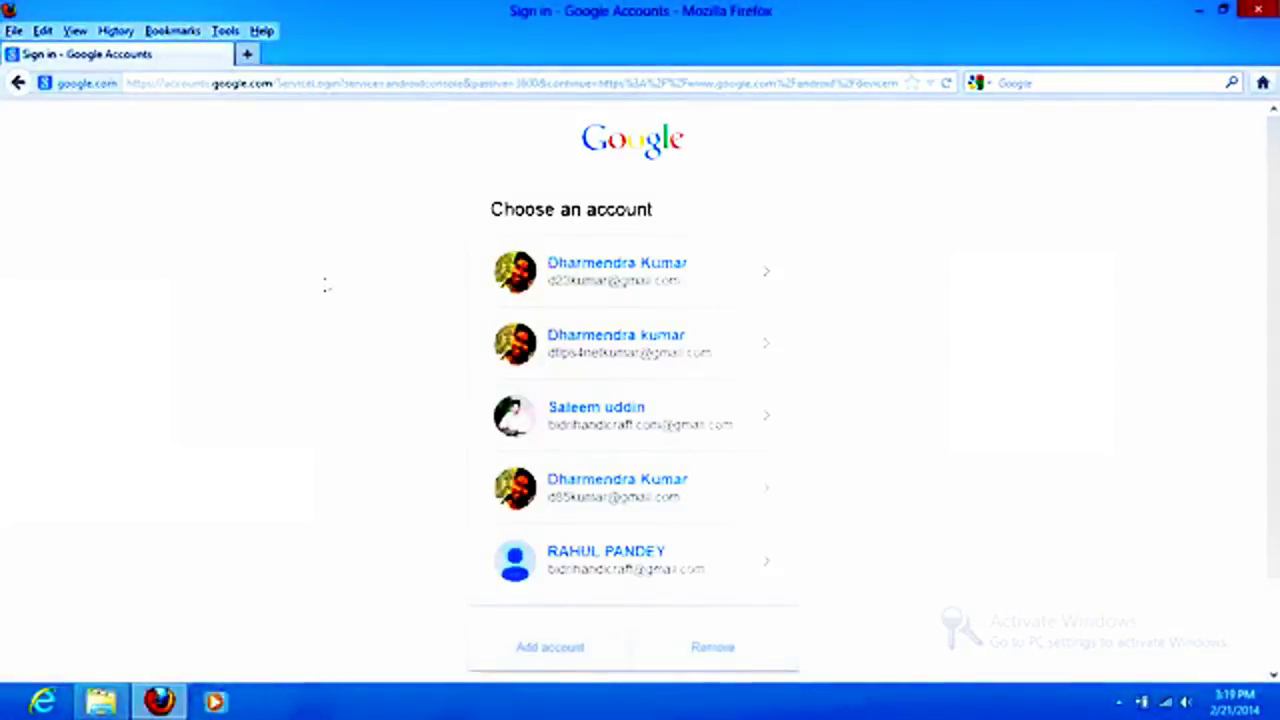
Step: Sign in with a different Google account's e-mail and password, declining to save the password
{"action": "left_click", "coordinate": [560, 650]}
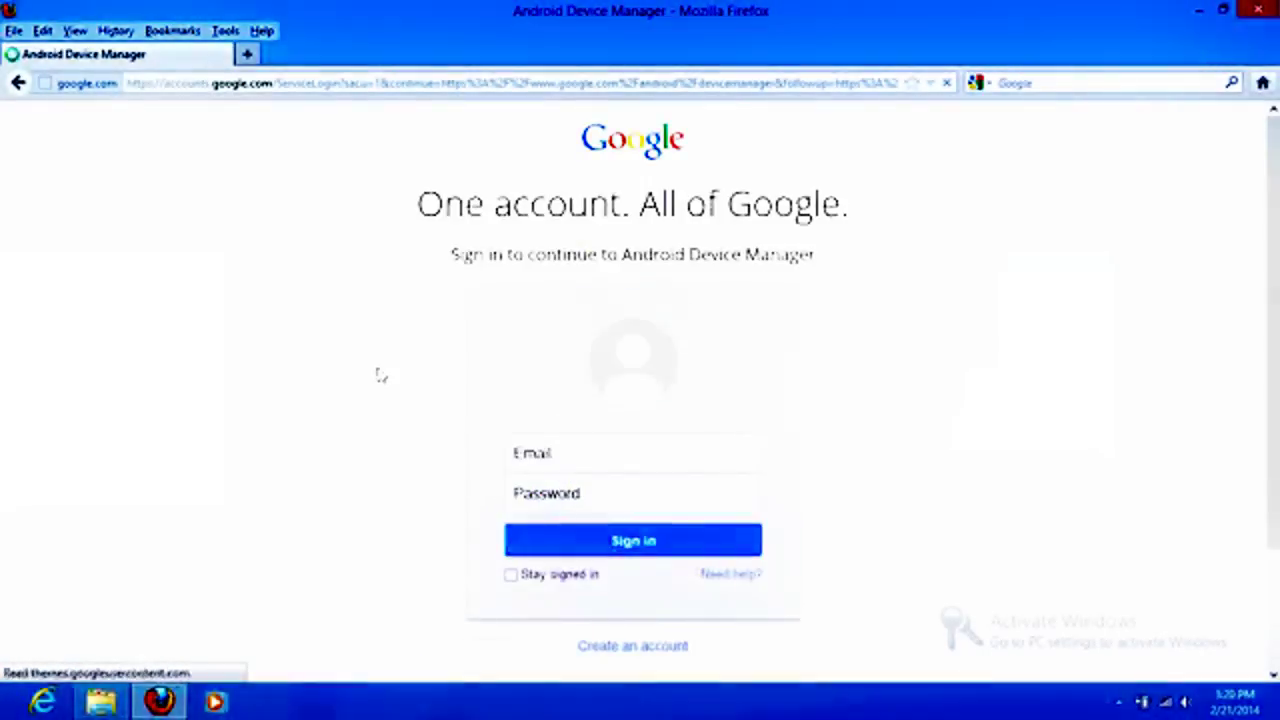
{"action": "left_click", "coordinate": [578, 458]}
{"action": "left_click", "coordinate": [578, 462]}
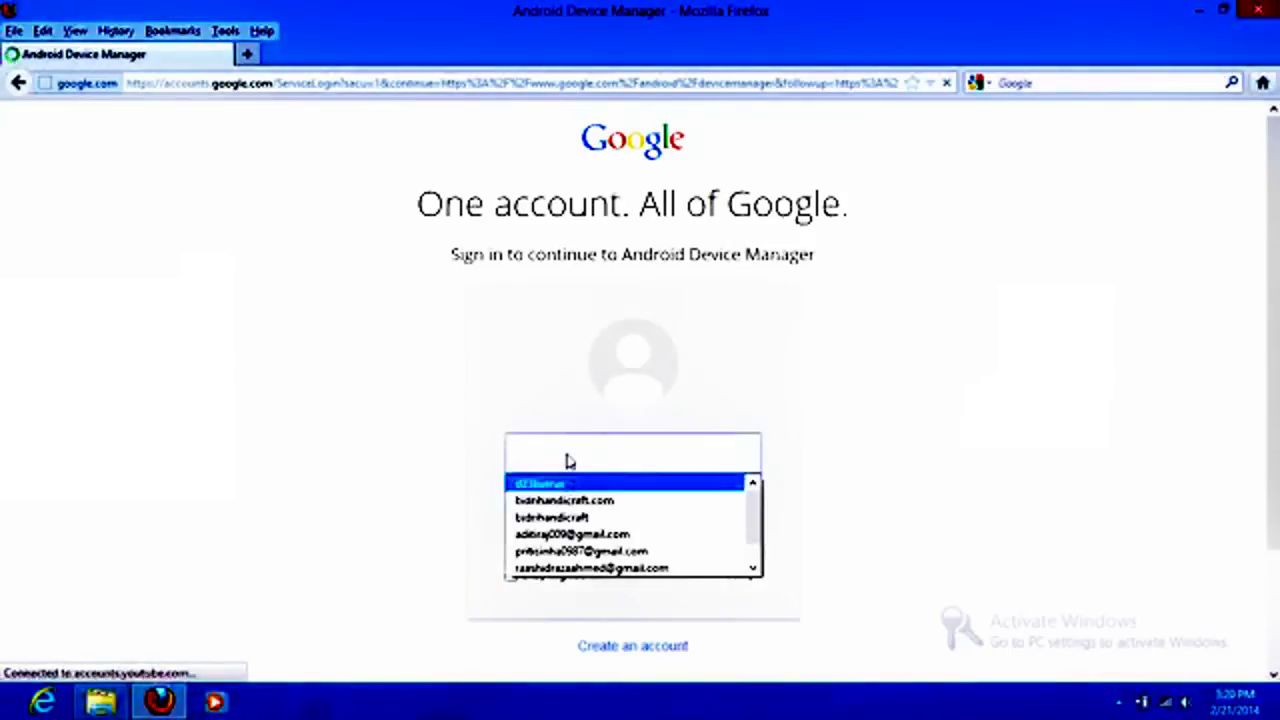
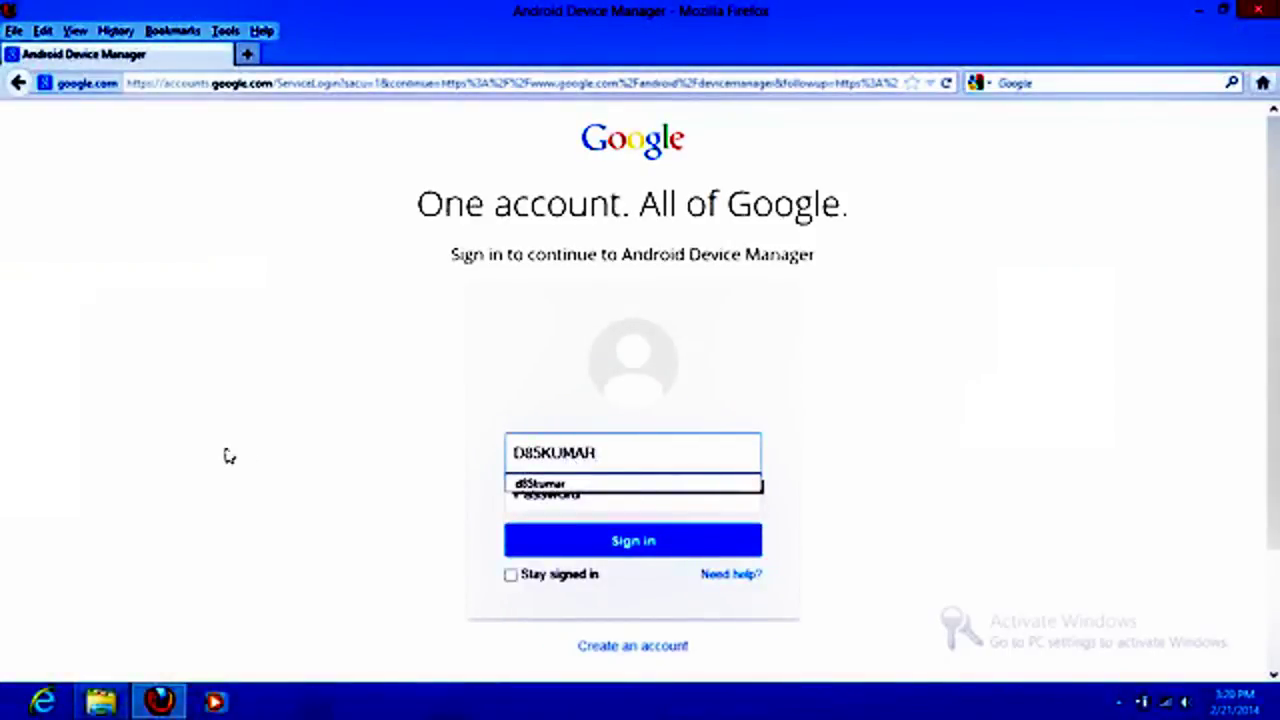
{"action": "left_click", "coordinate": [514, 487]}
{"action": "left_click", "coordinate": [548, 500]}
{"action": "type", "text": "•"}
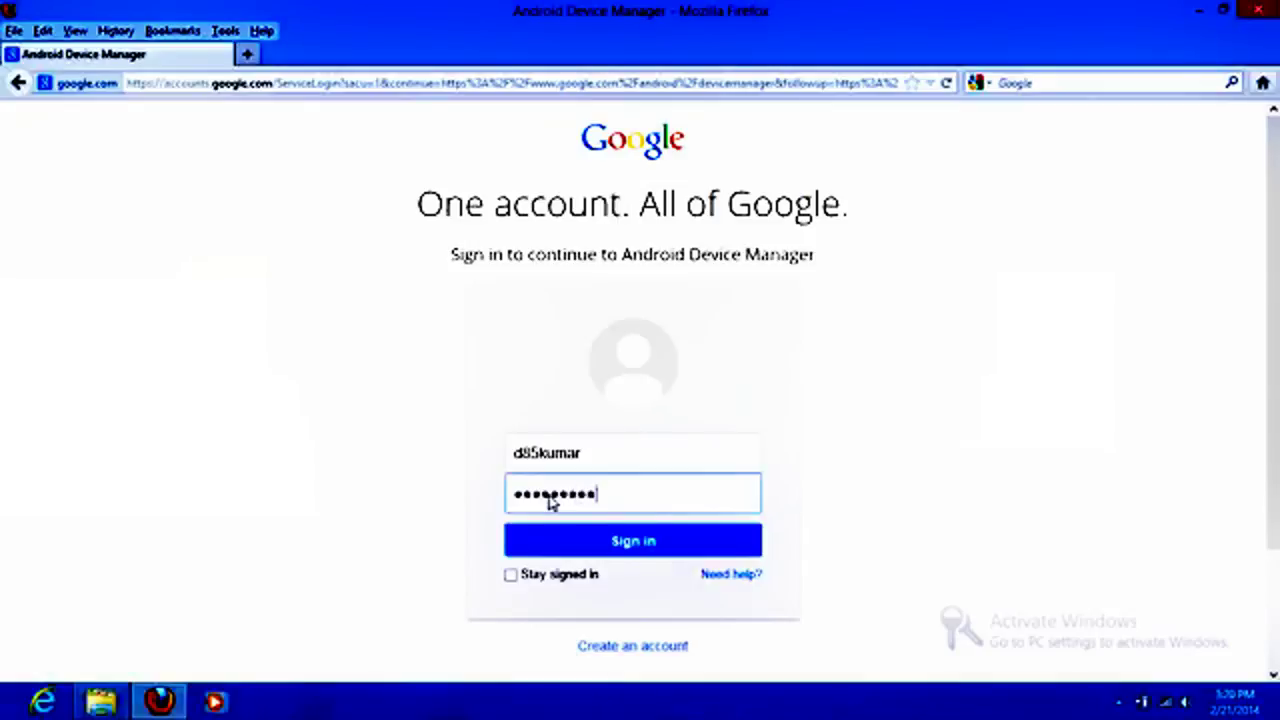
{"action": "left_click", "coordinate": [586, 538]}
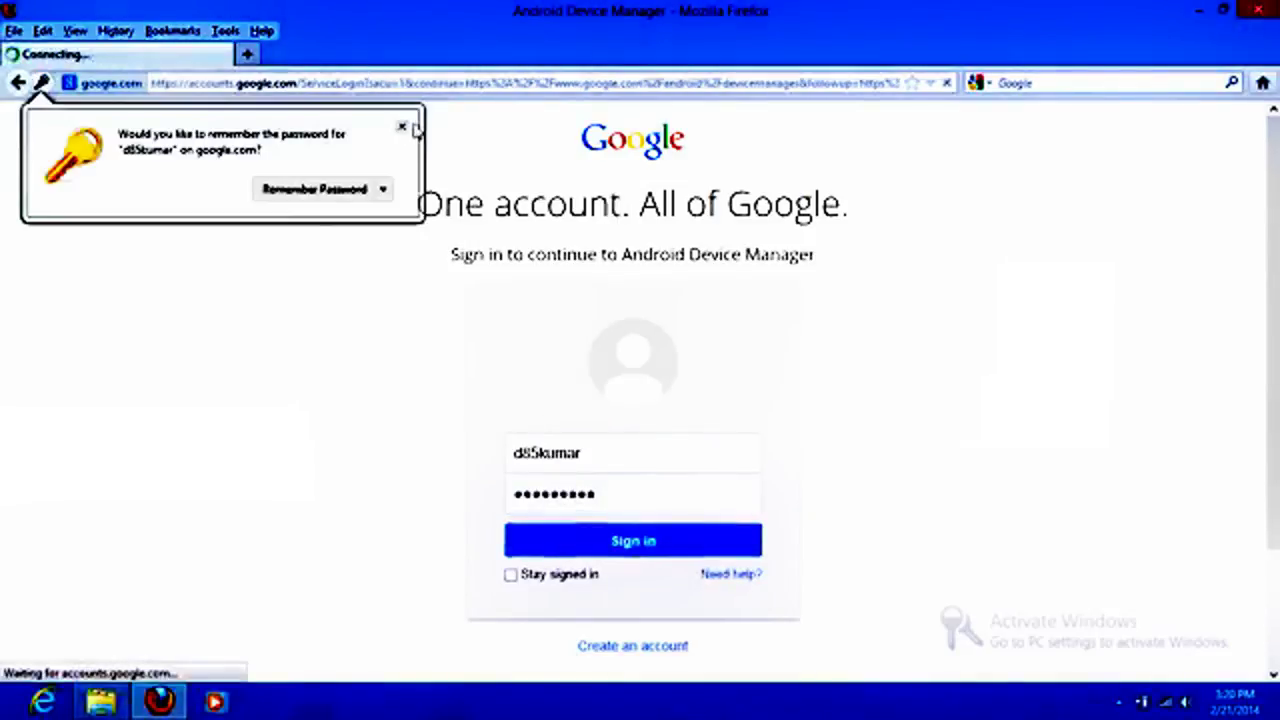
{"action": "left_click", "coordinate": [402, 127]}
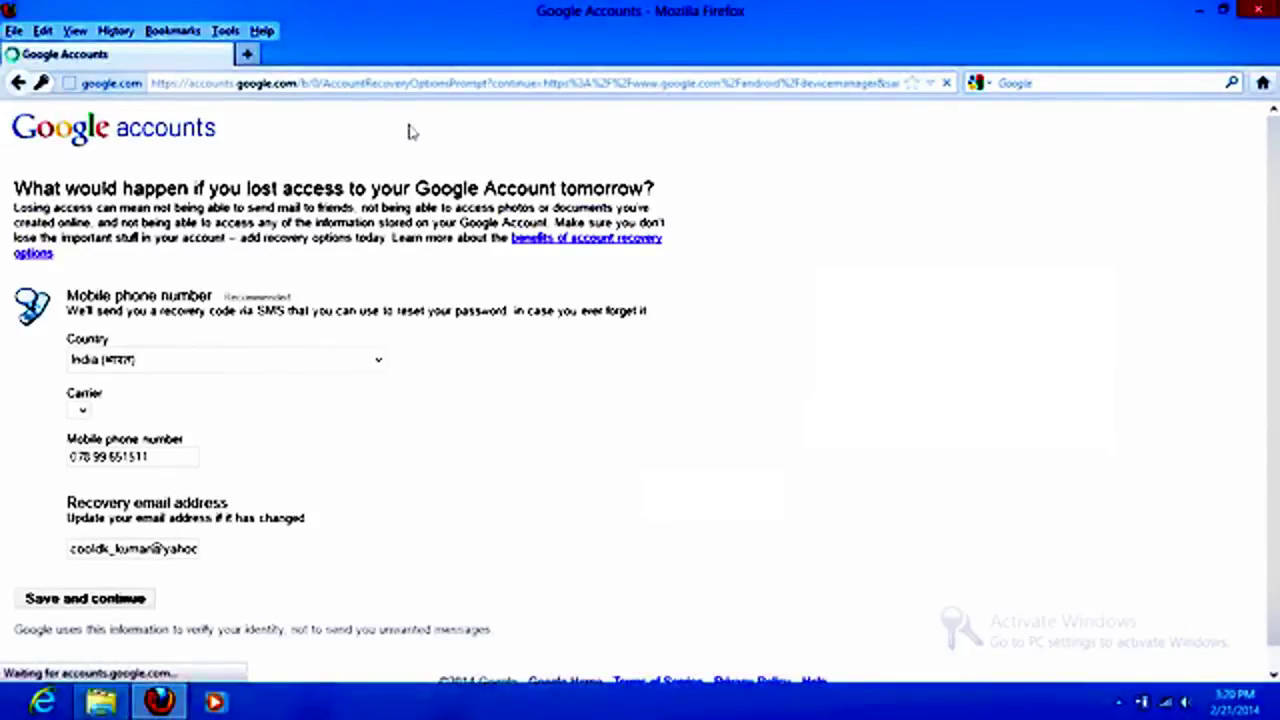
Step: Save the recovery options and continue to the map locating the Micromax A76
{"action": "left_click", "coordinate": [100, 549]}
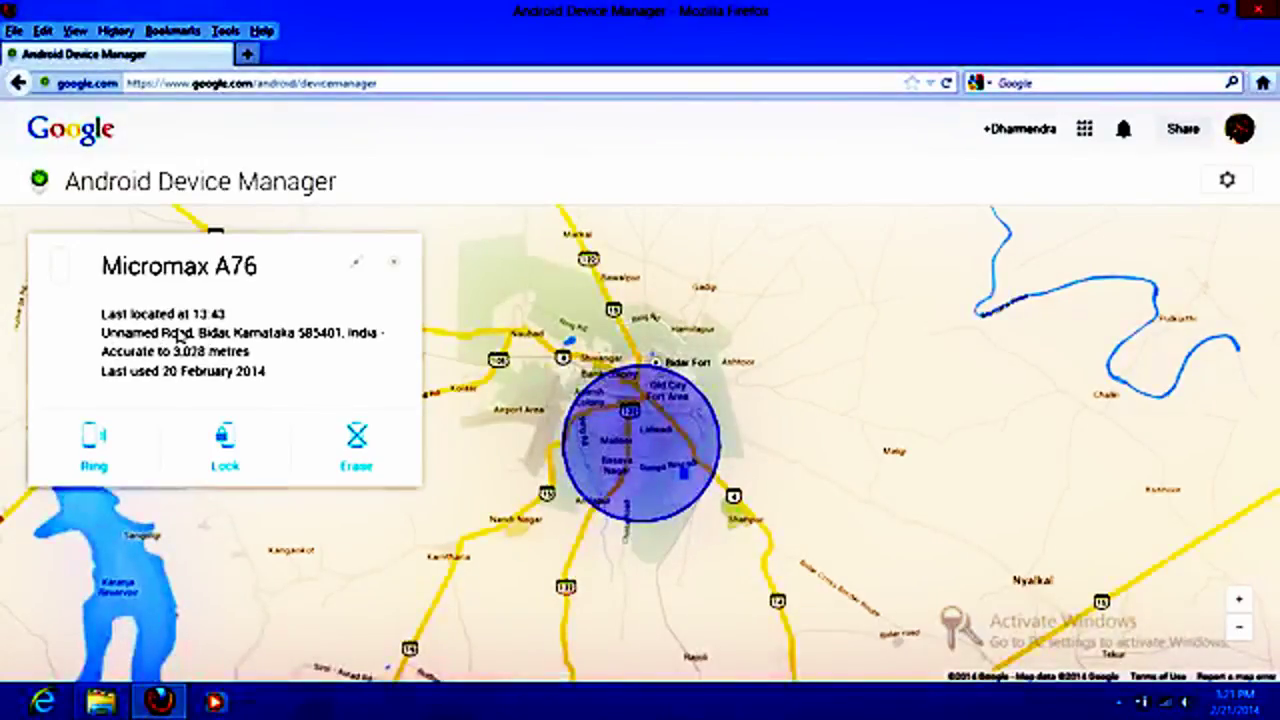
{"action": "left_click", "coordinate": [96, 445]}
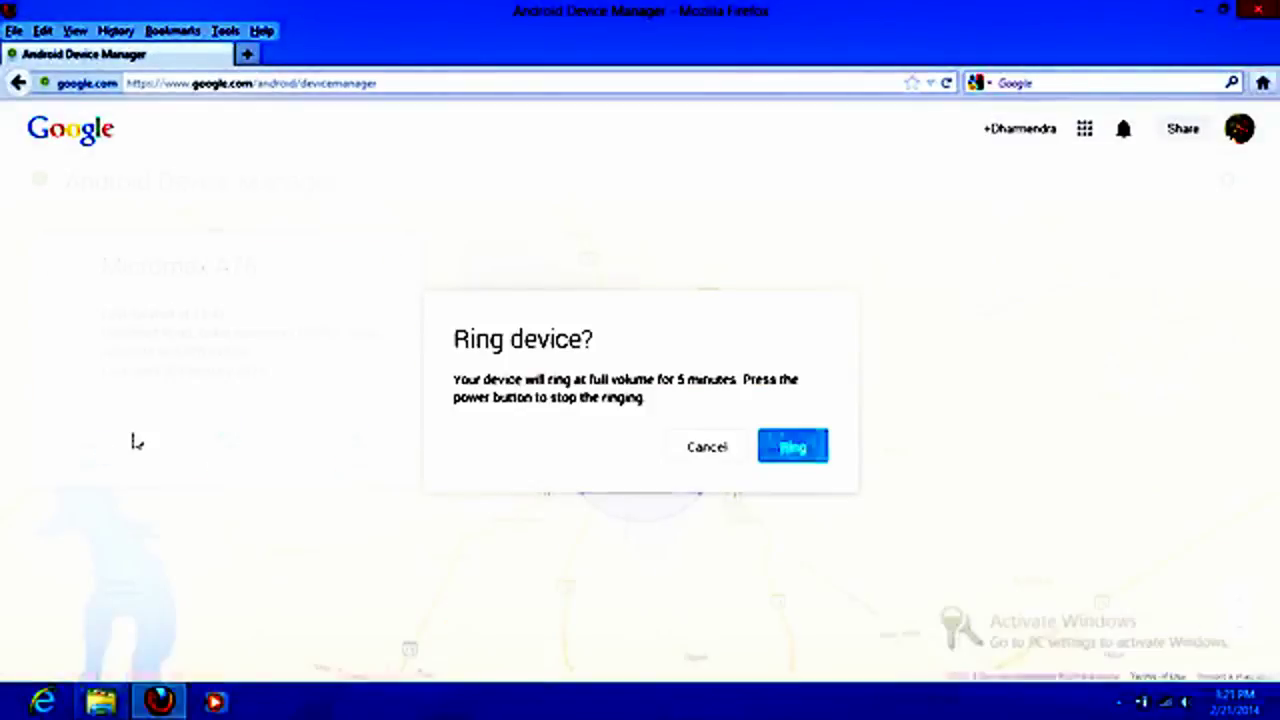
{"action": "left_click", "coordinate": [698, 456]}
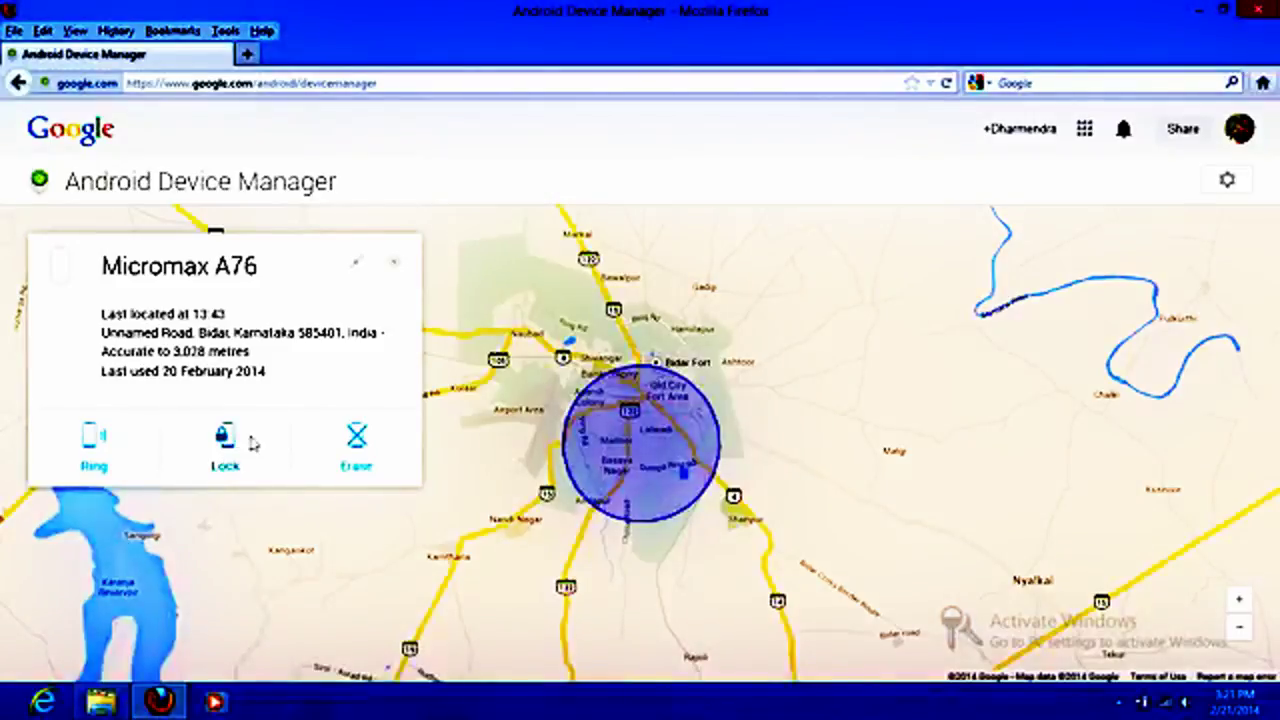
{"action": "left_click", "coordinate": [228, 442]}
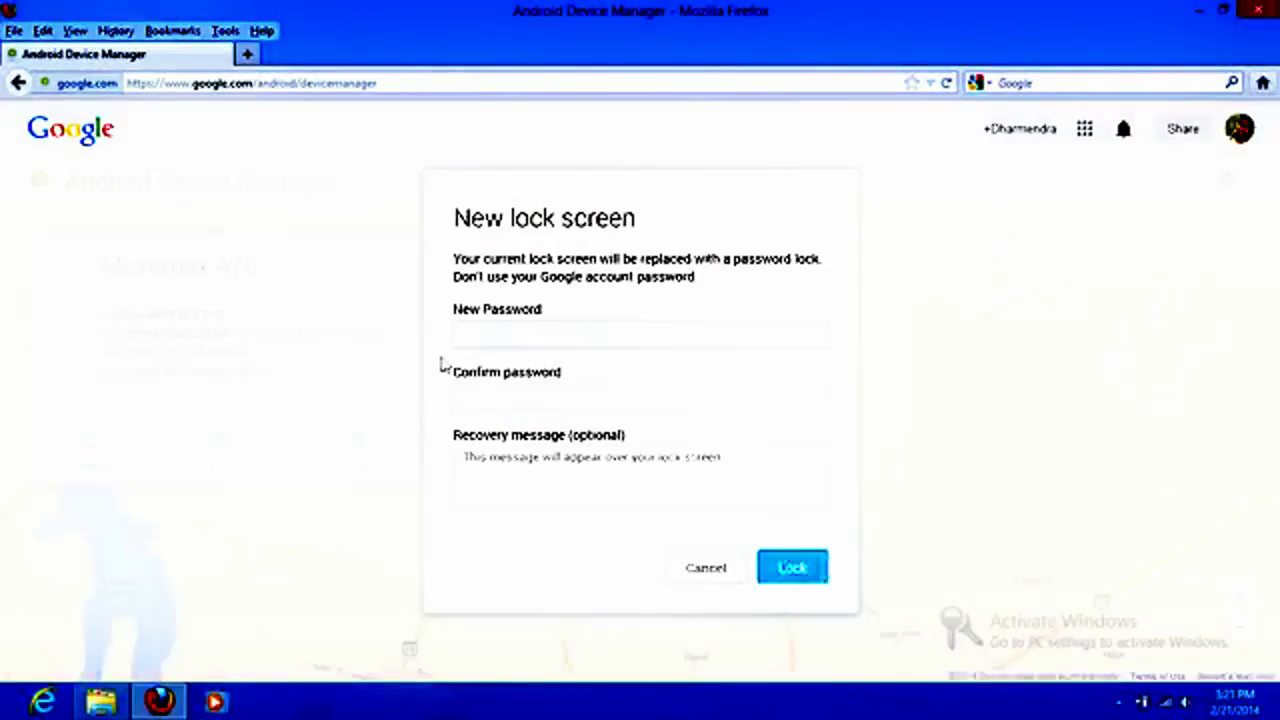
{"action": "left_click", "coordinate": [462, 334]}
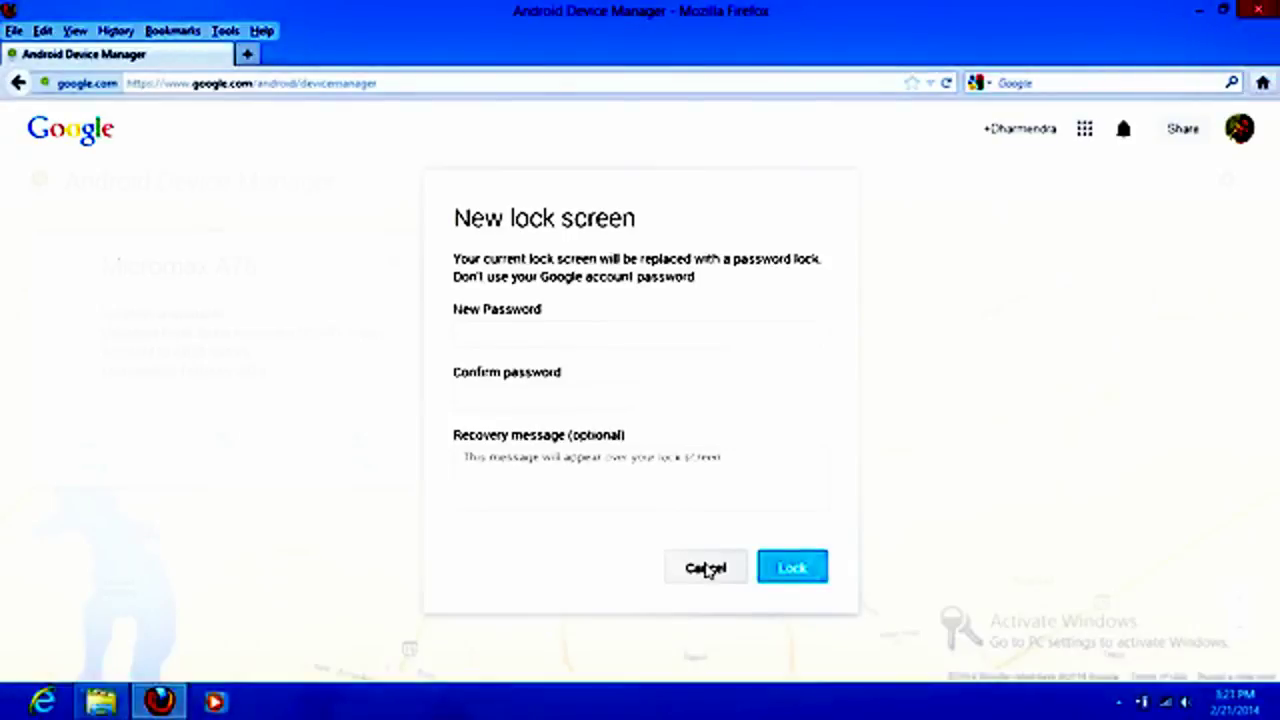
{"action": "left_click", "coordinate": [706, 569]}
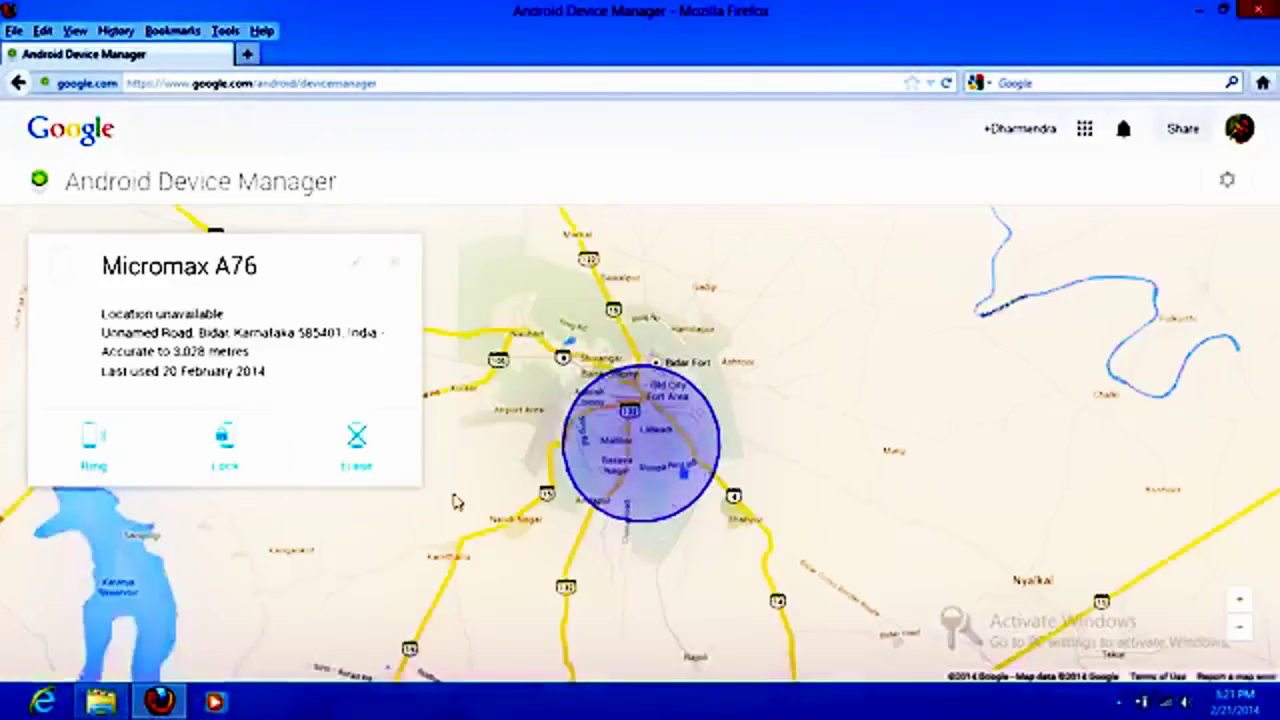
{"action": "left_click", "coordinate": [360, 440]}
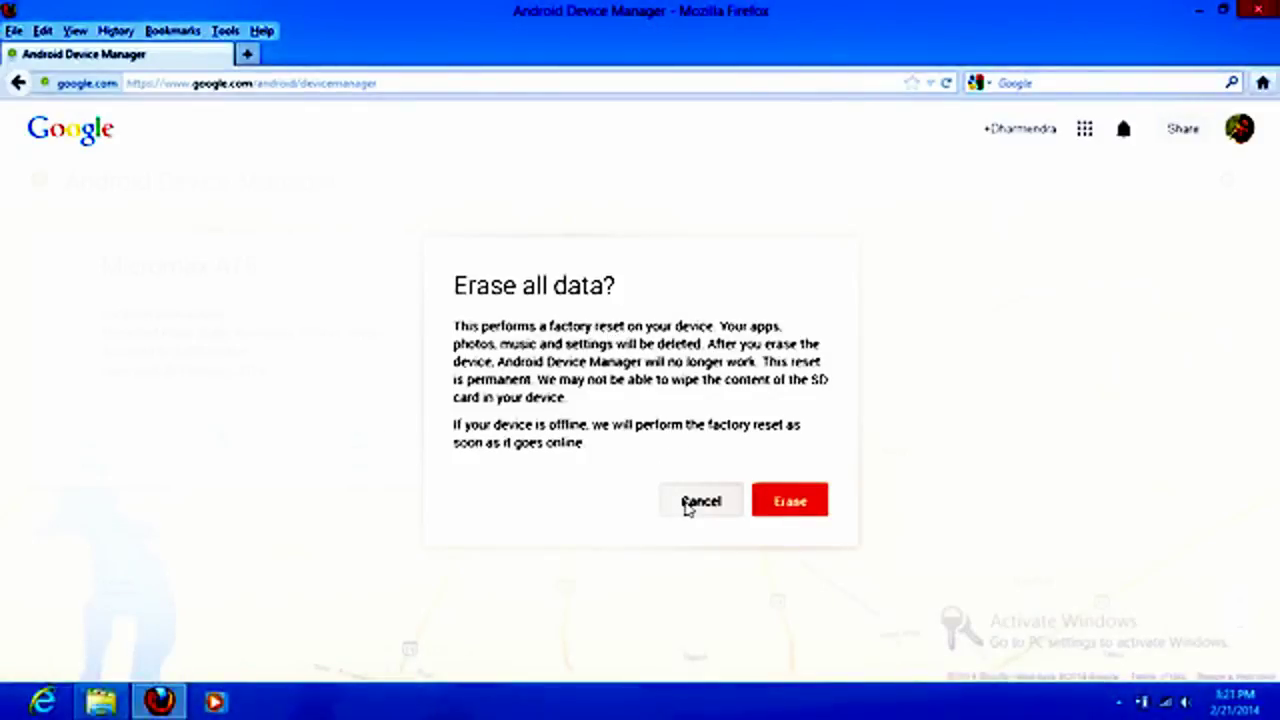
{"action": "left_click", "coordinate": [700, 502]}
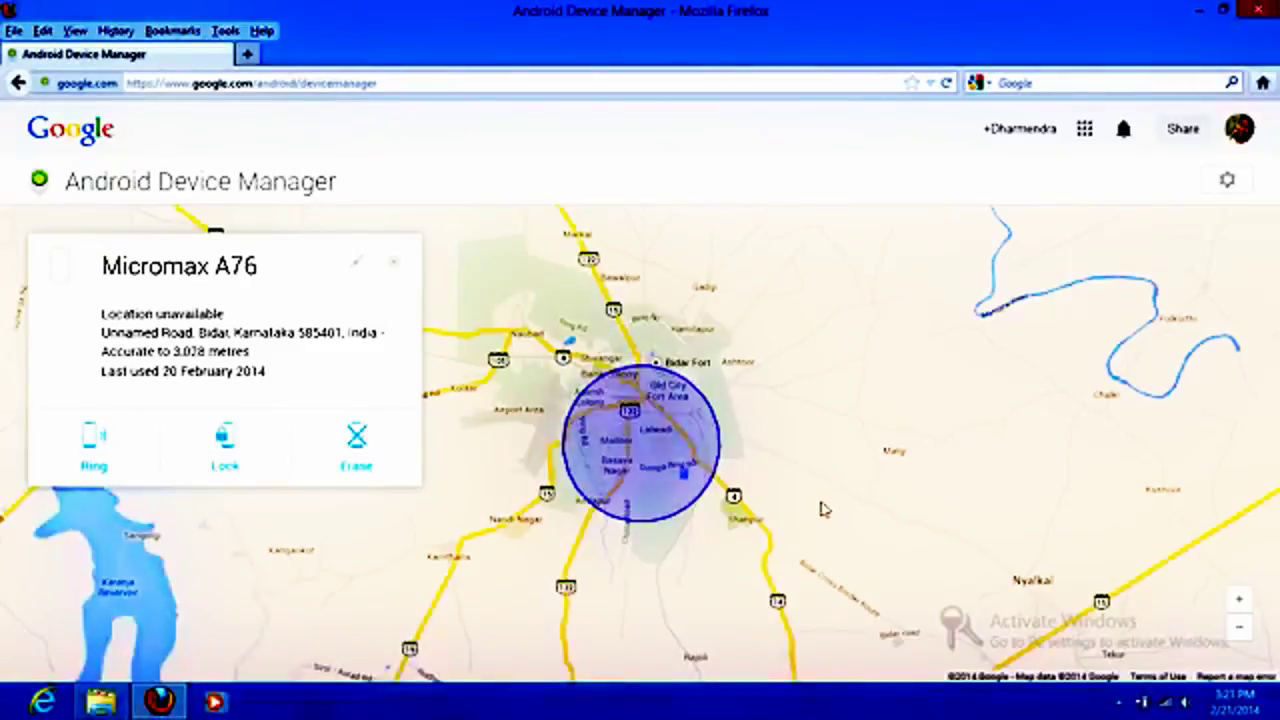